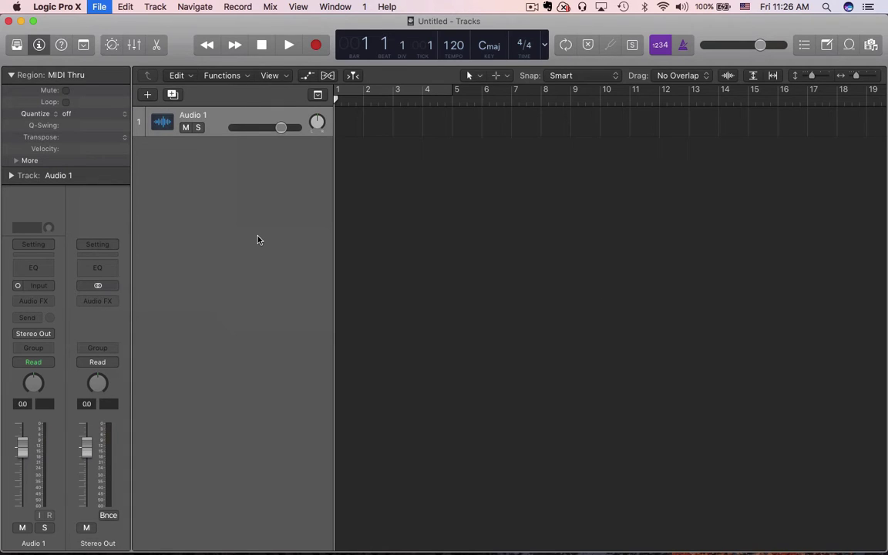
# Open the movie PilotRainbow.mov from the Desktop via File > Movie > Open Movie
pyautogui.press('super+shift+2')
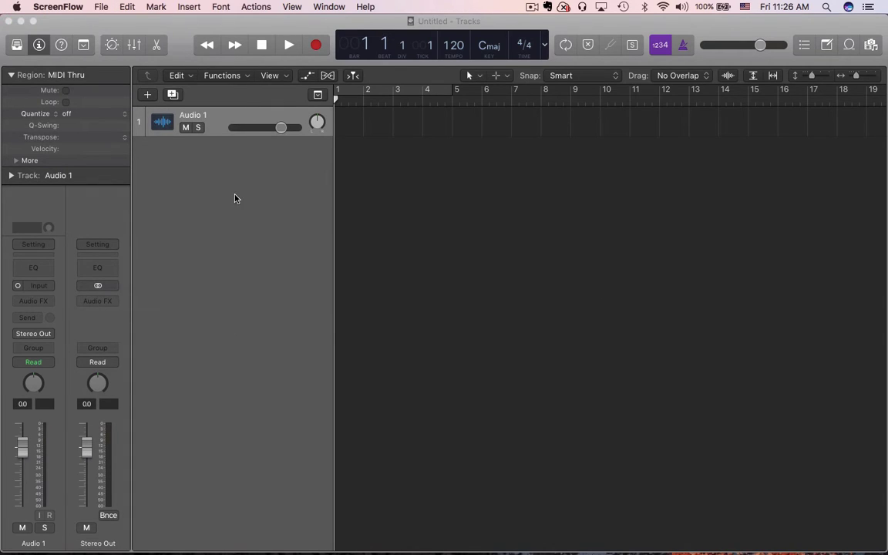
pyautogui.click(101, 7)
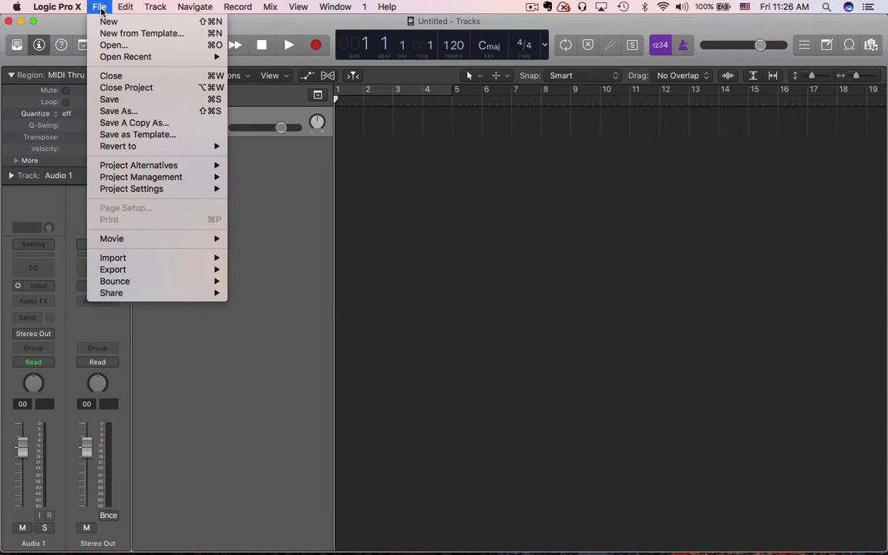
pyautogui.moveTo(135, 239)
pyautogui.click(258, 239)
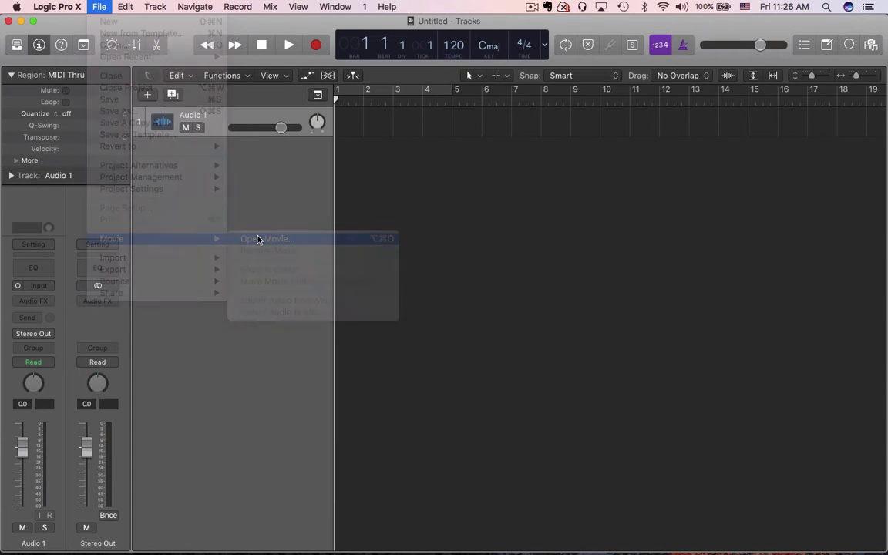
pyautogui.click(268, 224)
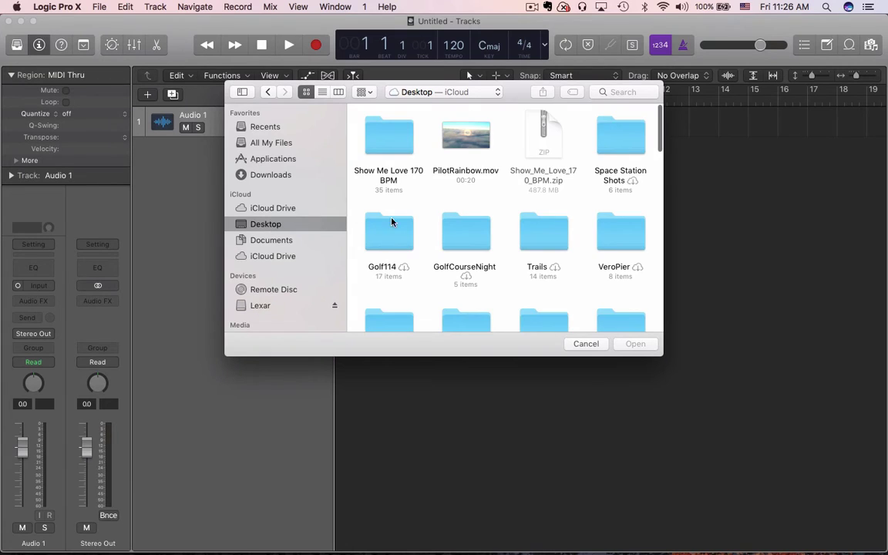
pyautogui.click(465, 134)
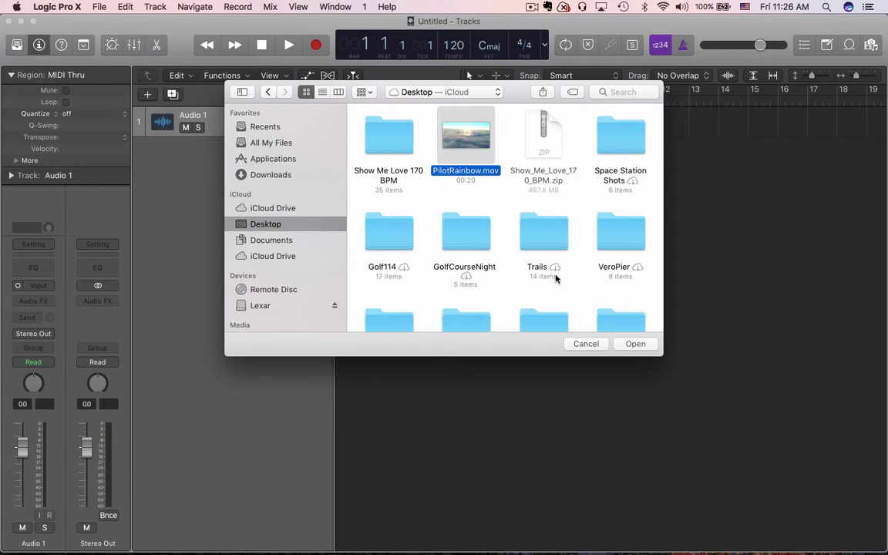
pyautogui.click(634, 344)
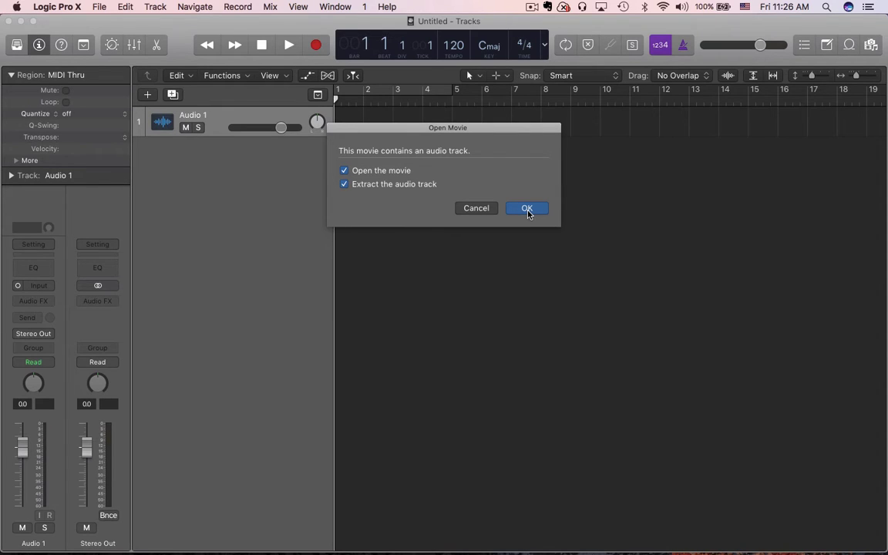
# Open the movie without extracting its audio, keeping 44,100 Hz and accepting a frame-rate option
pyautogui.click(344, 184)
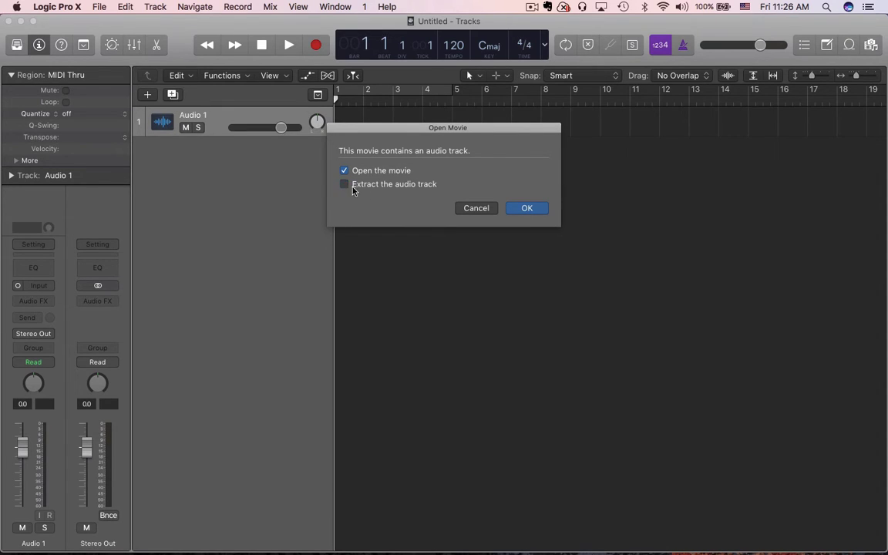
pyautogui.click(527, 210)
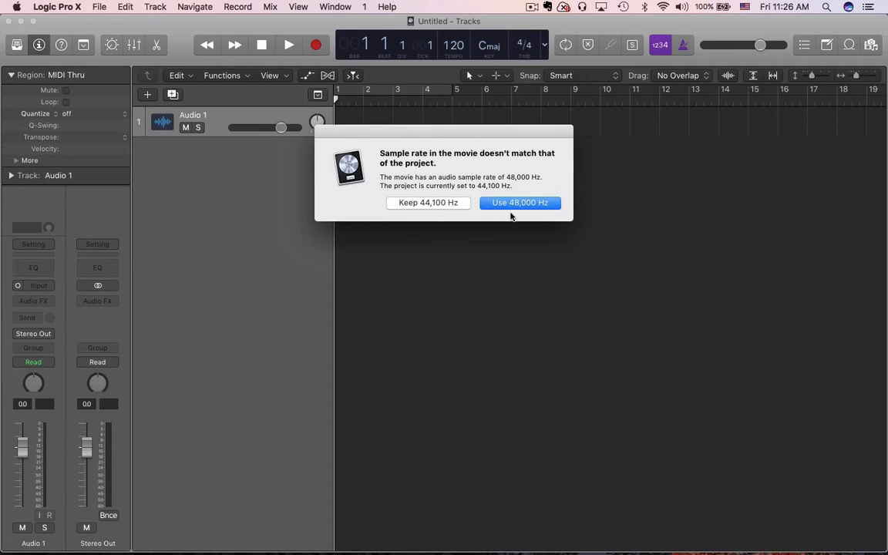
pyautogui.click(435, 204)
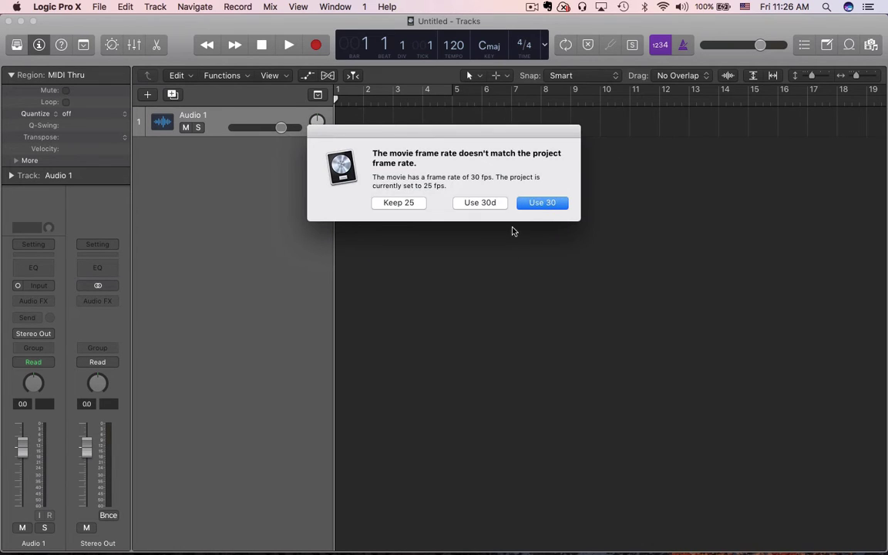
pyautogui.click(542, 202)
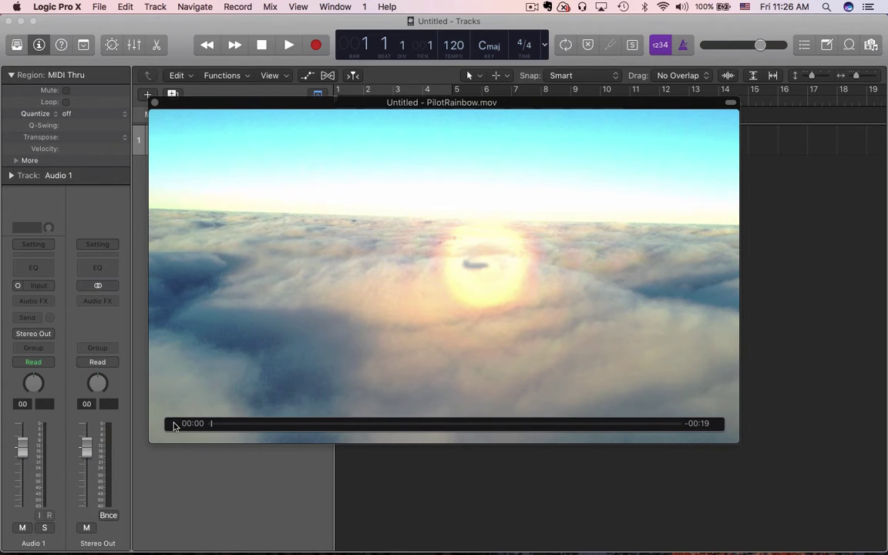
# Preview the movie to about bar 4, stop, and close the floating movie window
pyautogui.click(288, 43)
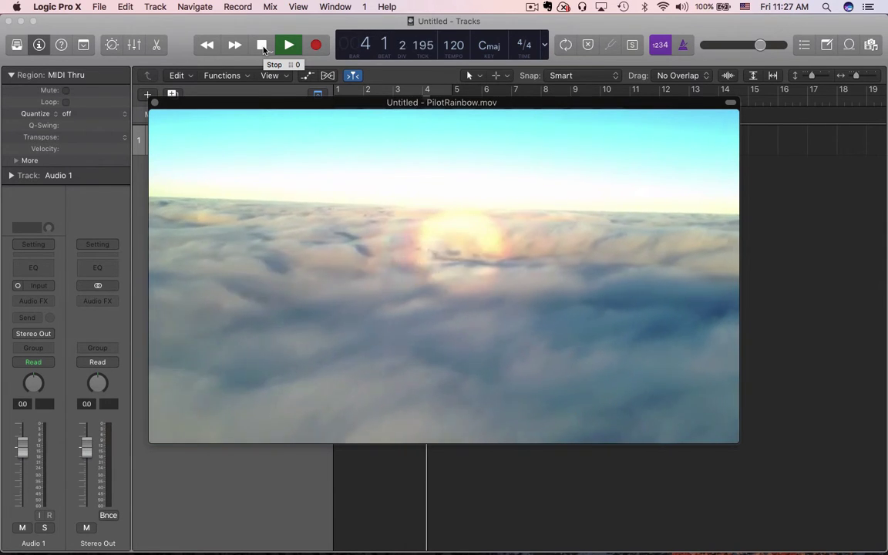
pyautogui.click(263, 47)
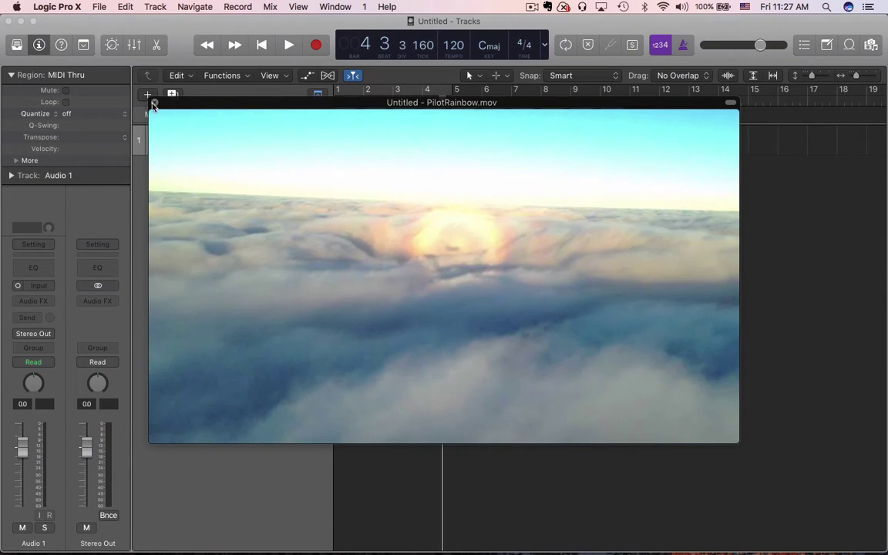
pyautogui.click(154, 103)
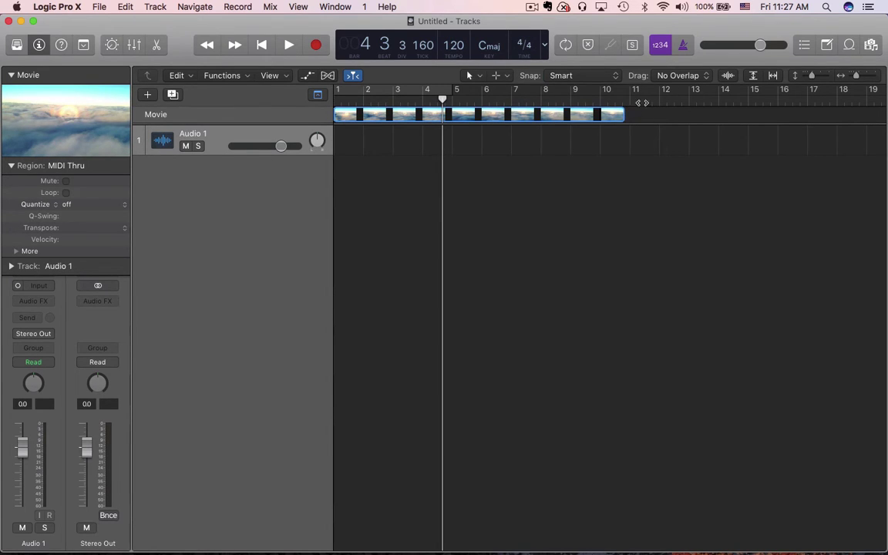
# Try tempos 130 and 140, settle on 135, and show the Loops browser
pyautogui.doubleClick(453, 45)
pyautogui.write('130')
pyautogui.press('Return')
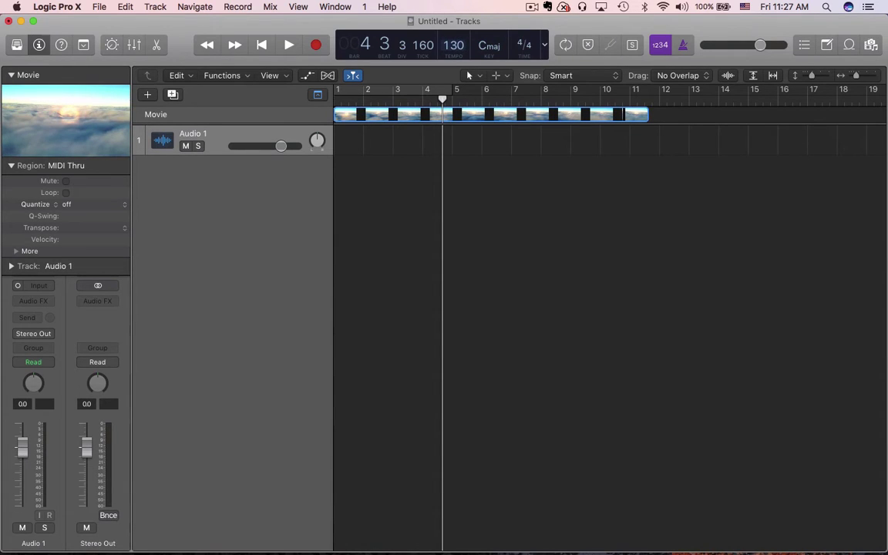
pyautogui.doubleClick(455, 44)
pyautogui.write('140')
pyautogui.press('Return')
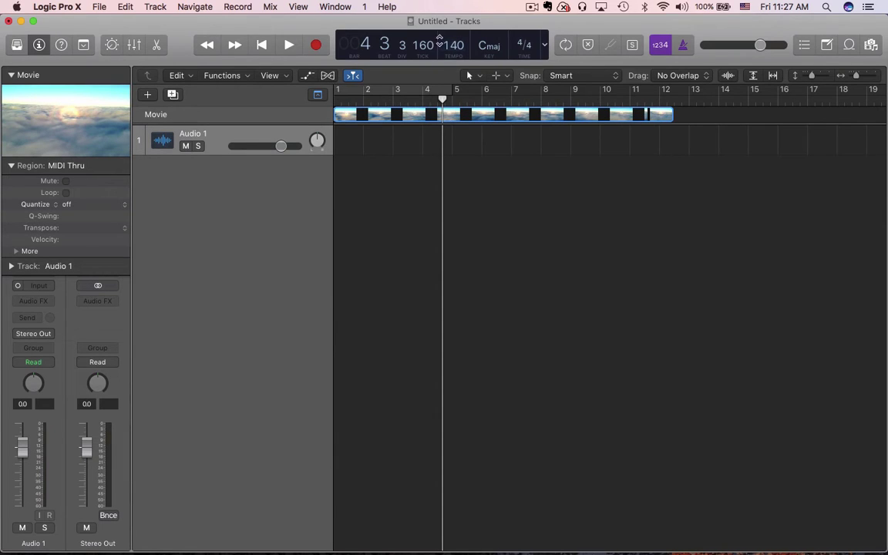
pyautogui.doubleClick(454, 44)
pyautogui.write('135')
pyautogui.press('Return')
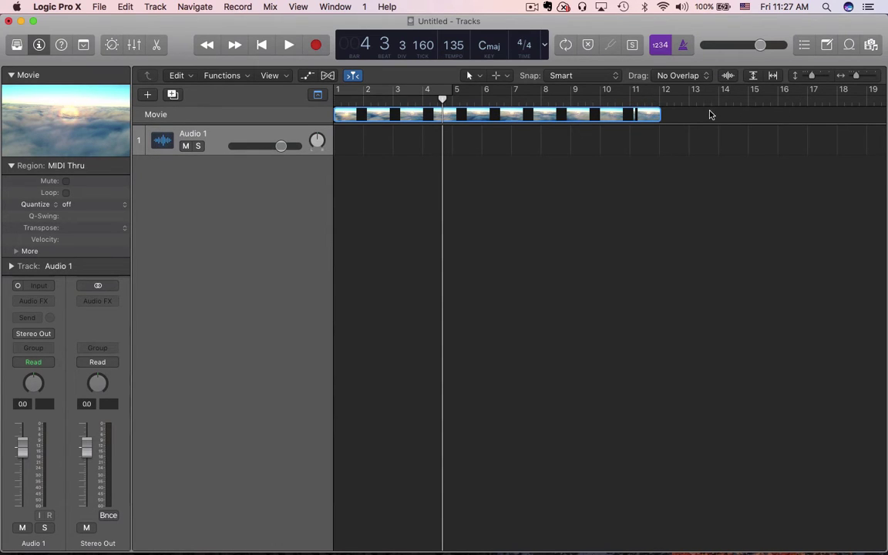
pyautogui.click(850, 46)
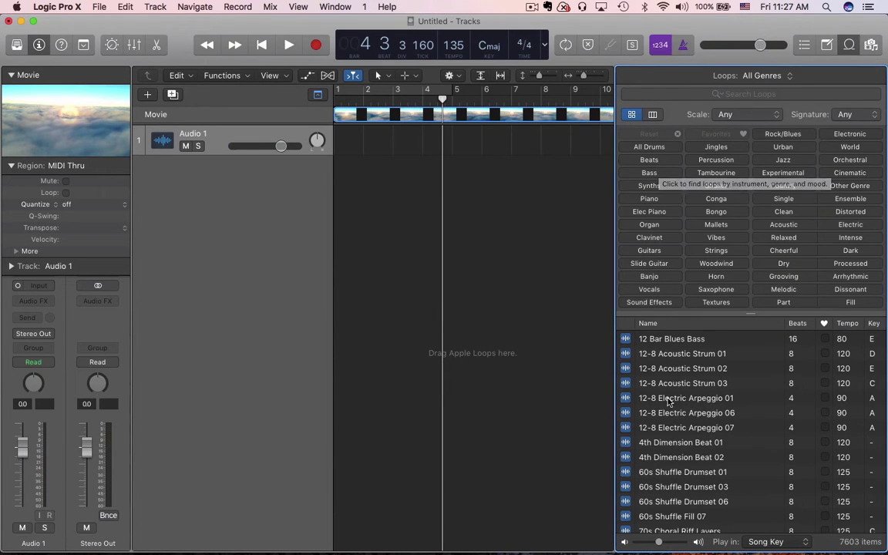
# Filter loops by Jingles and Acoustic, preview Foreign Cinema Bells, then Red Alert Strings
pyautogui.click(716, 147)
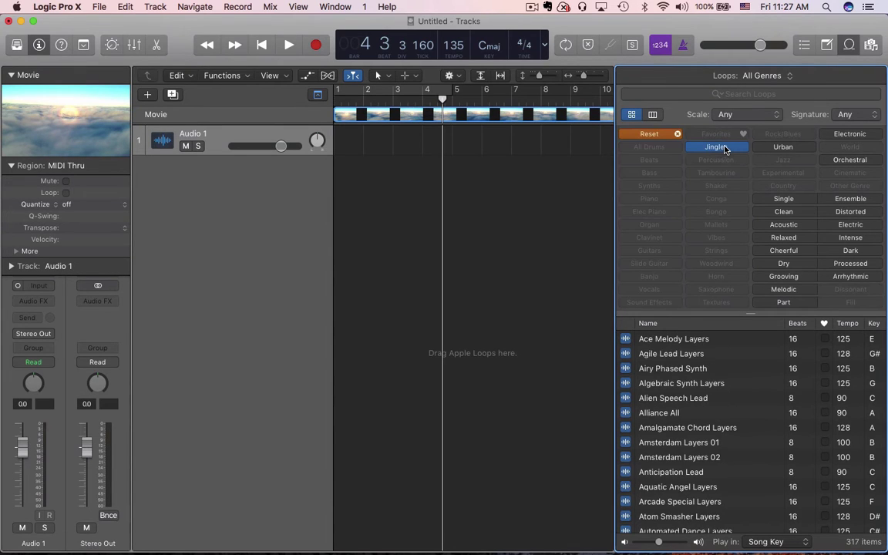
pyautogui.click(783, 226)
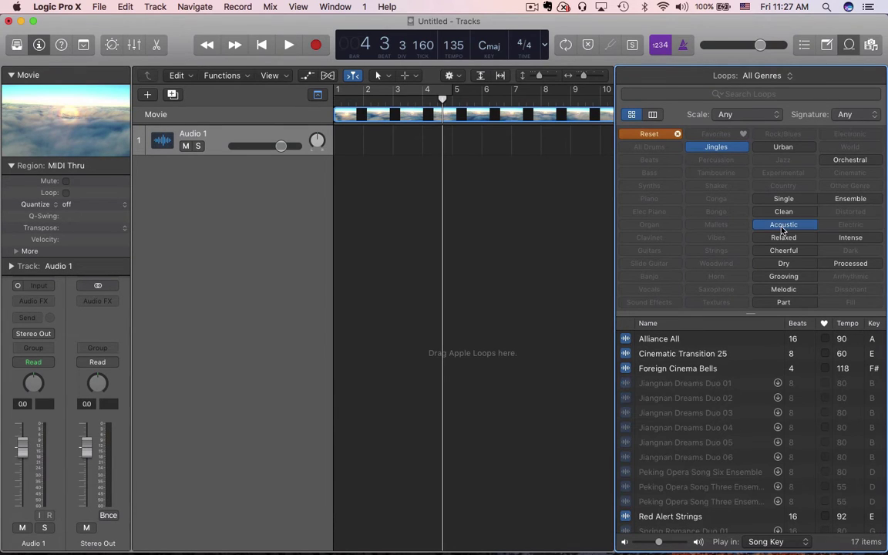
pyautogui.click(682, 370)
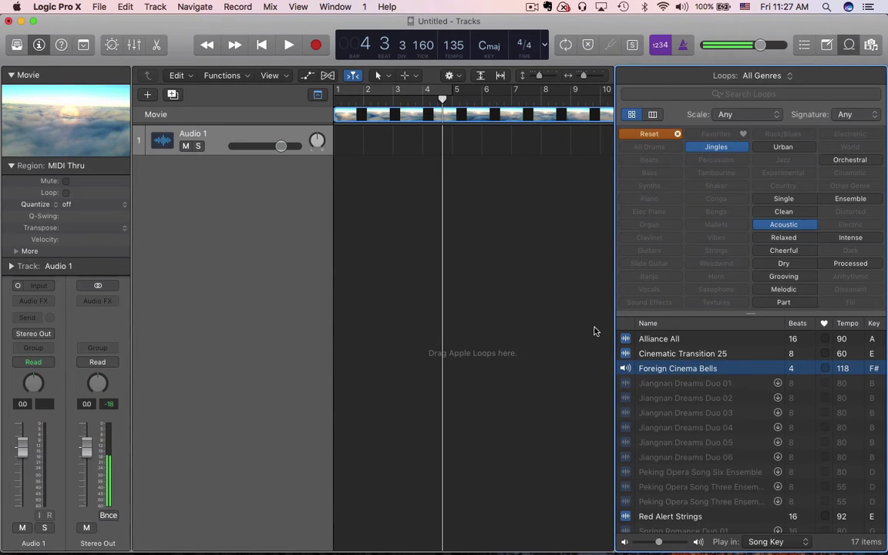
pyautogui.click(261, 44)
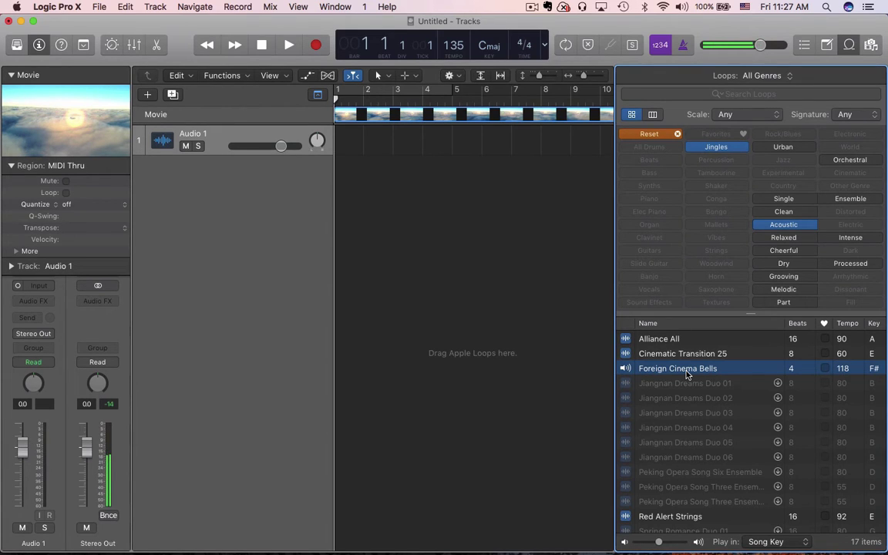
pyautogui.click(670, 515)
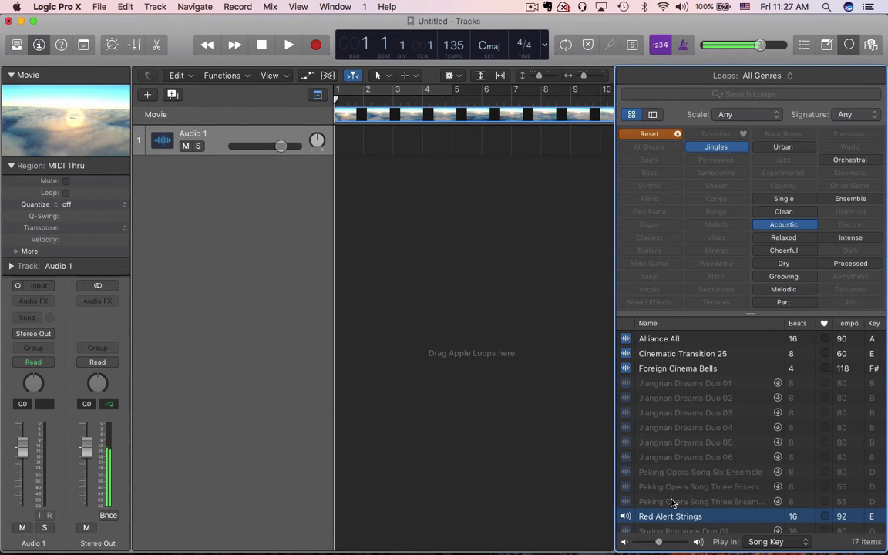
# Place Red Alert Strings at bar 1 of track 1, keeping the project tempo, and listen
pyautogui.moveTo(608, 445); pyautogui.dragTo(340, 151)
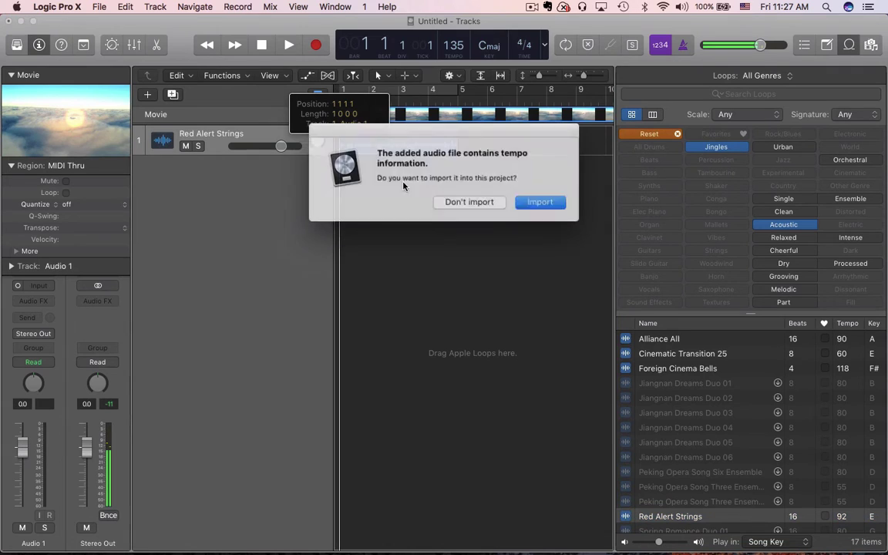
pyautogui.click(484, 203)
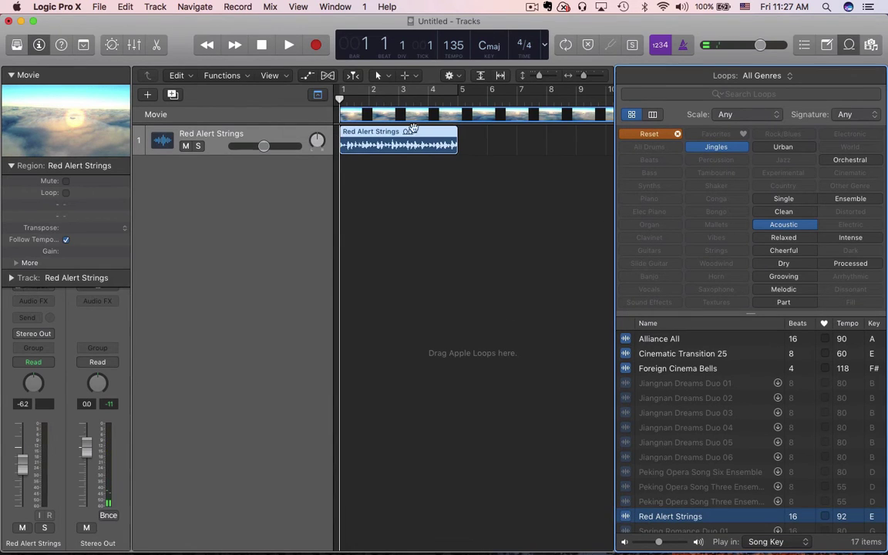
pyautogui.press('space')
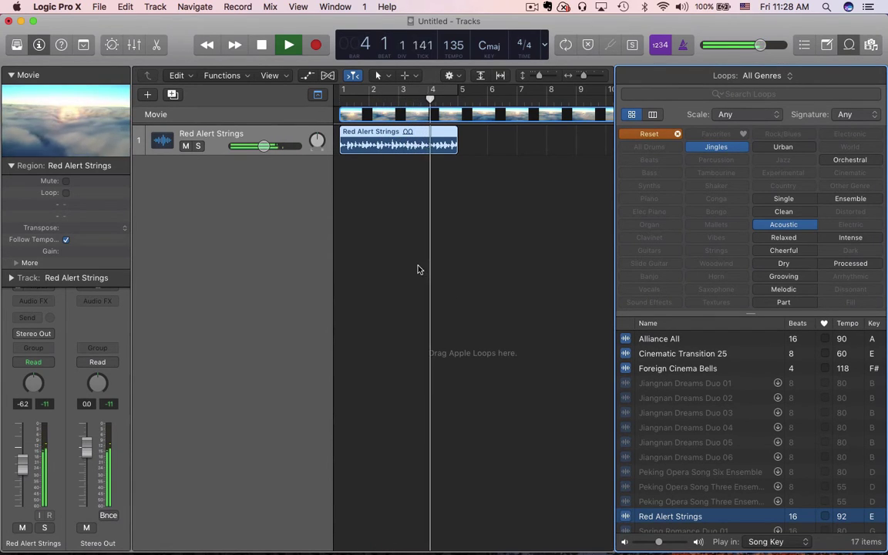
pyautogui.press('space')
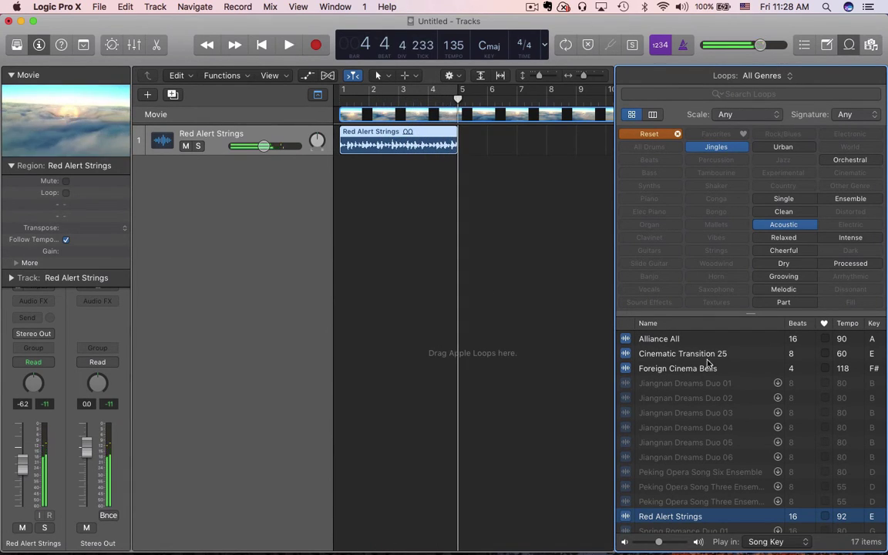
# Preview the Cinematic Transition 25 and Alliance All loops
pyautogui.scroll(-1, 733, 390)
pyautogui.scroll(-3, 733, 391)
pyautogui.scroll(4, 731, 389)
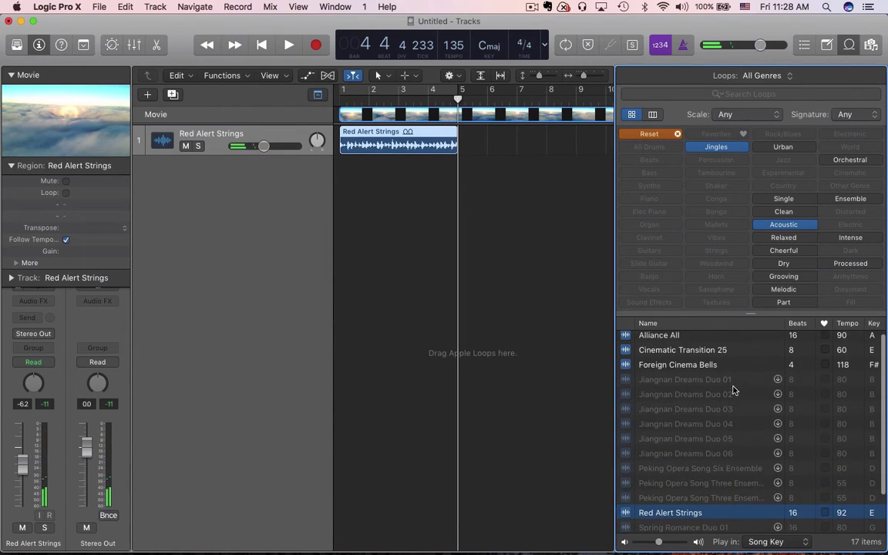
pyautogui.scroll(-1, 730, 390)
pyautogui.click(680, 354)
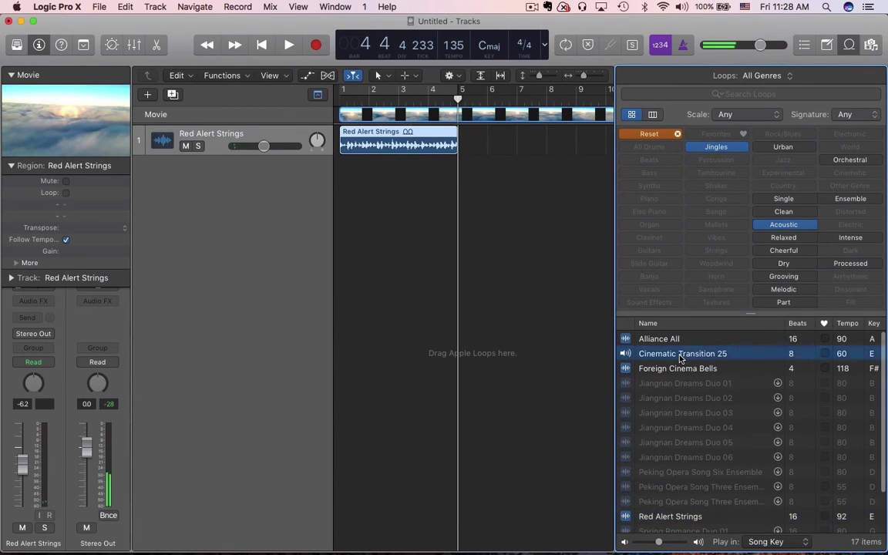
pyautogui.click(660, 340)
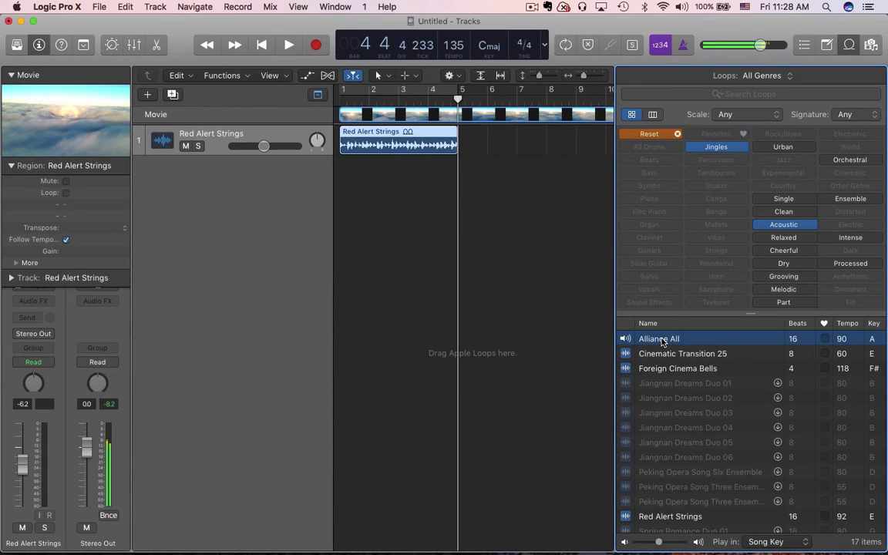
# Try Alliance All at bar 5, play from bar 1, then delete that region
pyautogui.moveTo(646, 338)
pyautogui.mouseDown()
pyautogui.moveTo(483, 148)
pyautogui.moveTo(469, 149)
pyautogui.moveTo(525, 262)
pyautogui.mouseUp()
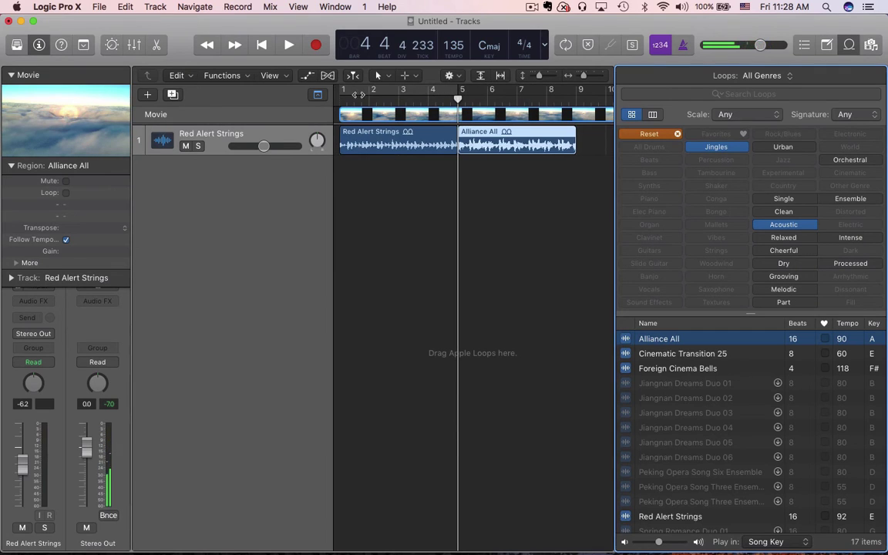
pyautogui.click(343, 101)
pyautogui.press('space')
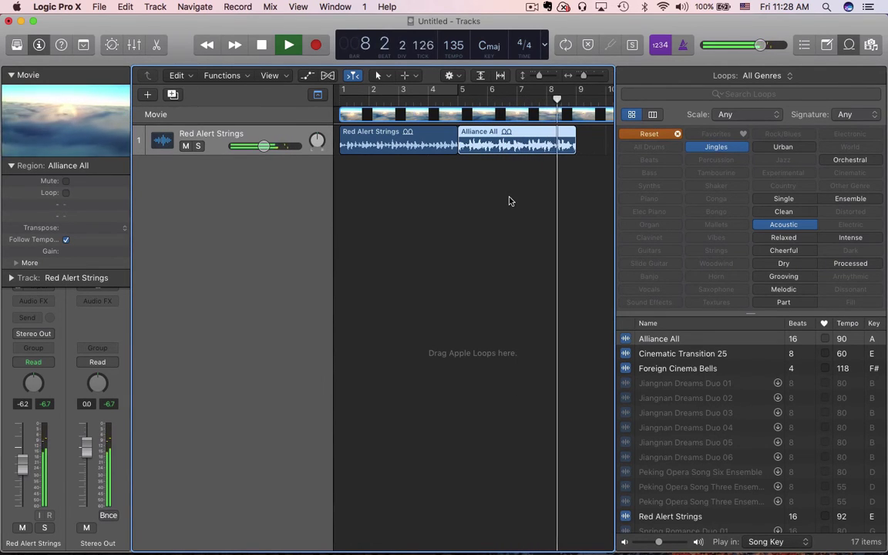
pyautogui.press('space')
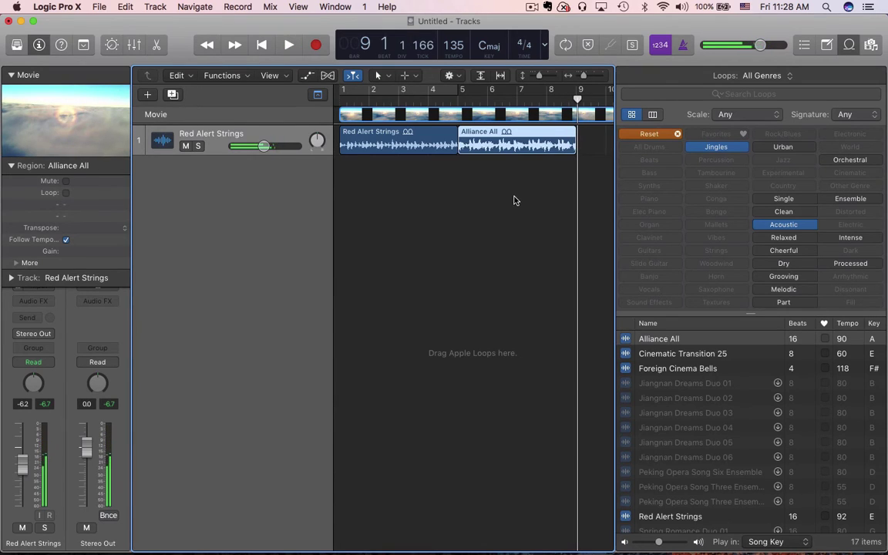
pyautogui.press('Delete')
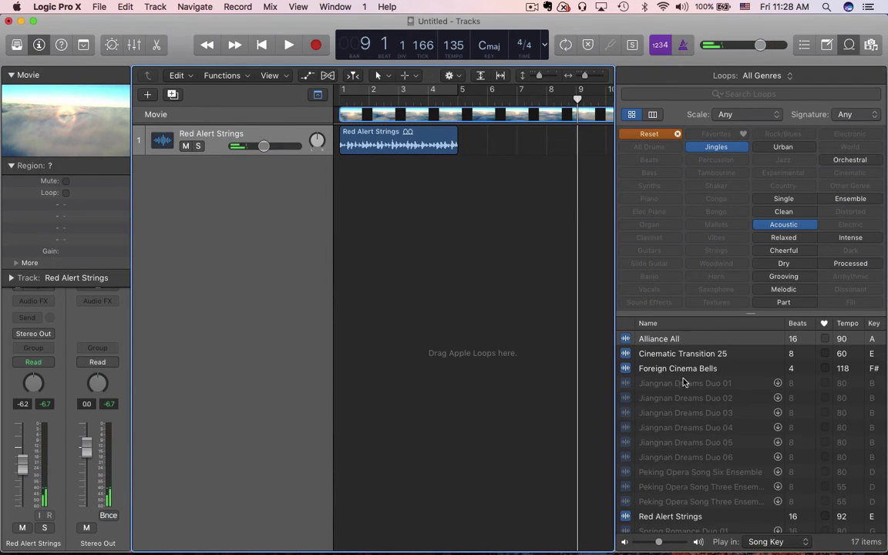
# Place Alliance All at bar 5, loop Red Alert Strings to bar 9, and play from bar 5
pyautogui.click(656, 353)
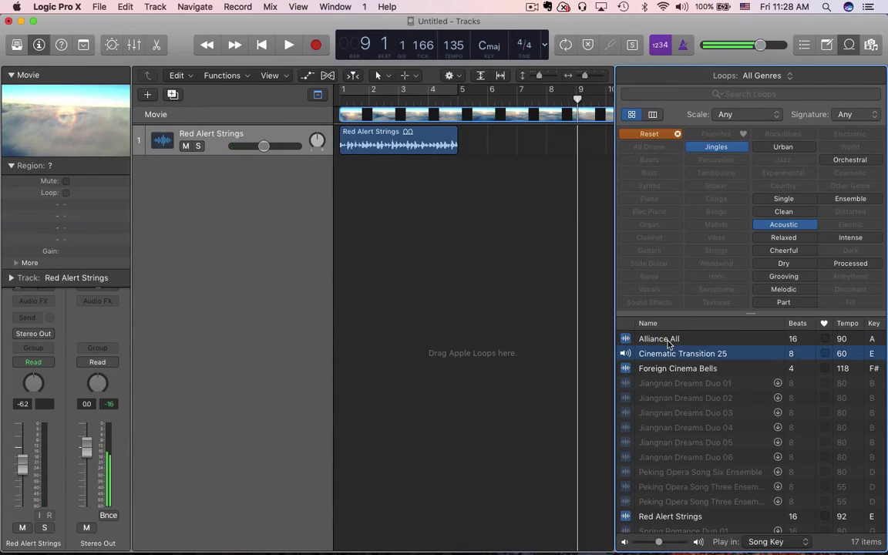
pyautogui.click(669, 341)
pyautogui.moveTo(669, 341); pyautogui.dragTo(460, 187)
pyautogui.moveTo(458, 139); pyautogui.dragTo(580, 149)
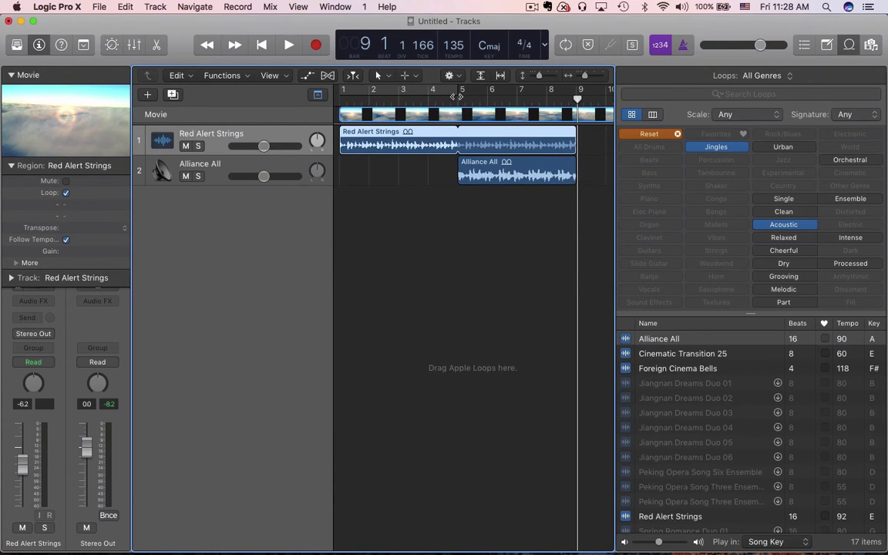
pyautogui.click(456, 96)
pyautogui.press('space')
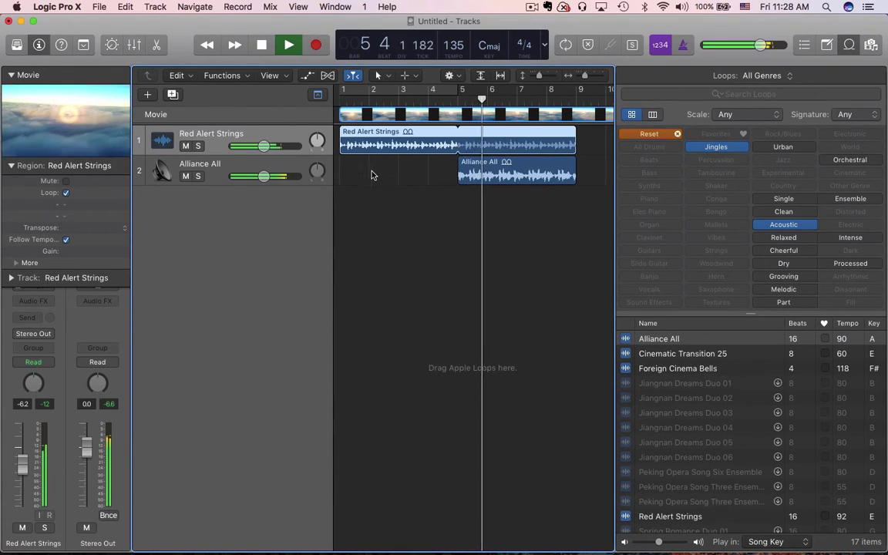
pyautogui.hscroll(2, 491, 231)
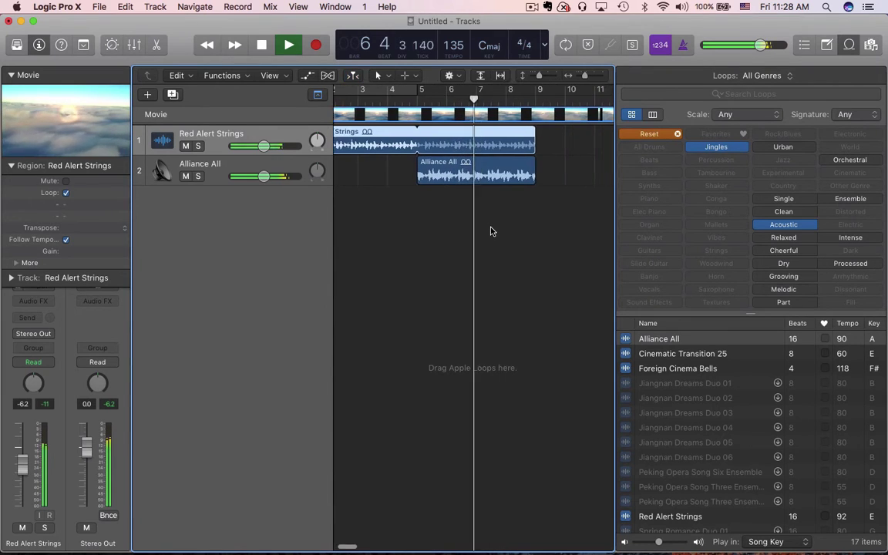
pyautogui.hscroll(3, 490, 230)
# Loop the Alliance All region out to bar 12 and listen to the extended loops
pyautogui.press('space')
pyautogui.moveTo(465, 134); pyautogui.dragTo(551, 133)
pyautogui.moveTo(464, 167); pyautogui.dragTo(519, 184)
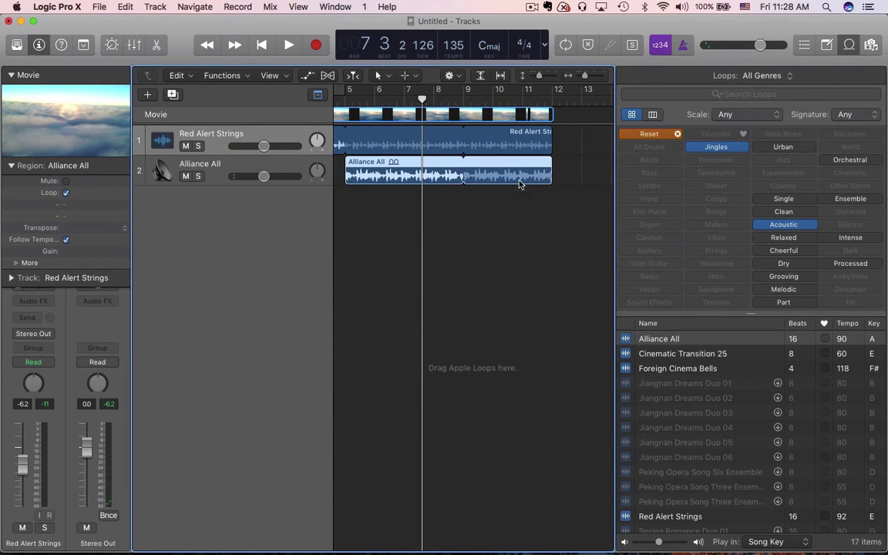
pyautogui.press('space')
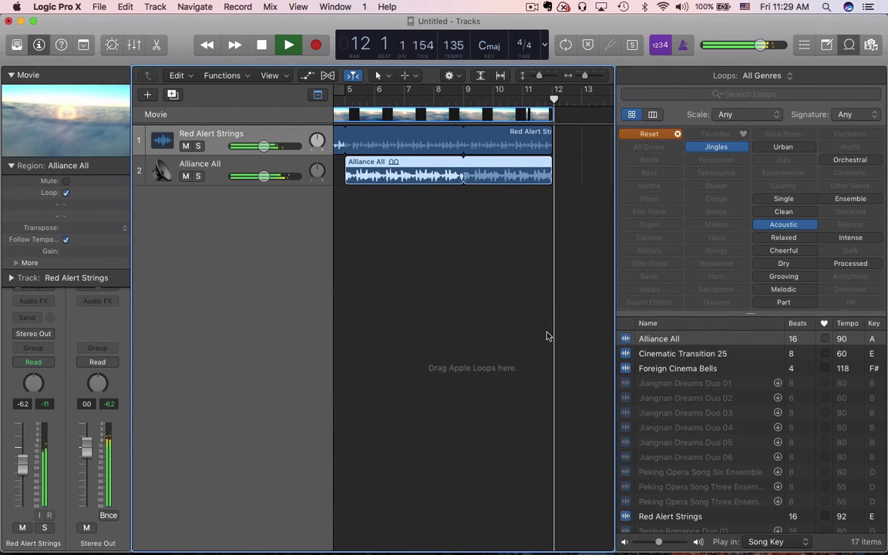
pyautogui.press('space')
# Turn on Cycle with a bar 5–12 range and play with the view following the playhead
pyautogui.click(345, 92)
pyautogui.moveTo(345, 92); pyautogui.dragTo(559, 91)
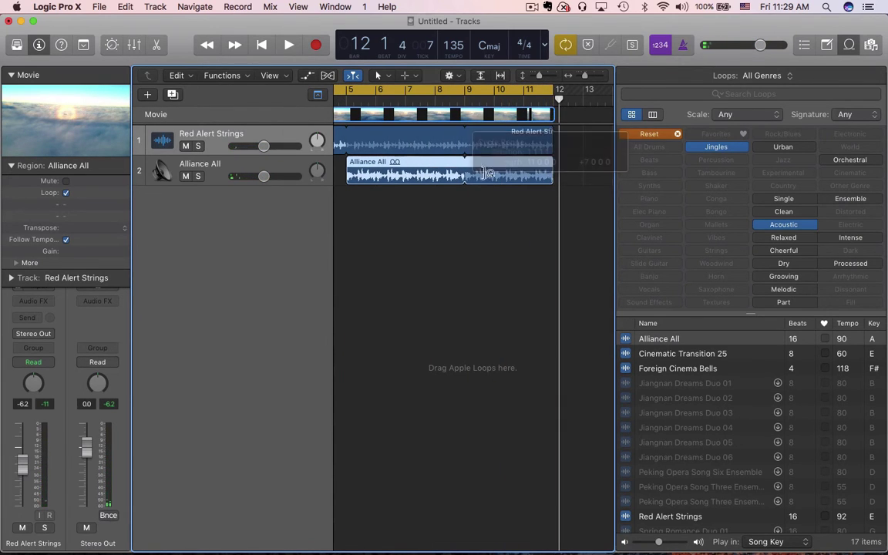
pyautogui.press('space')
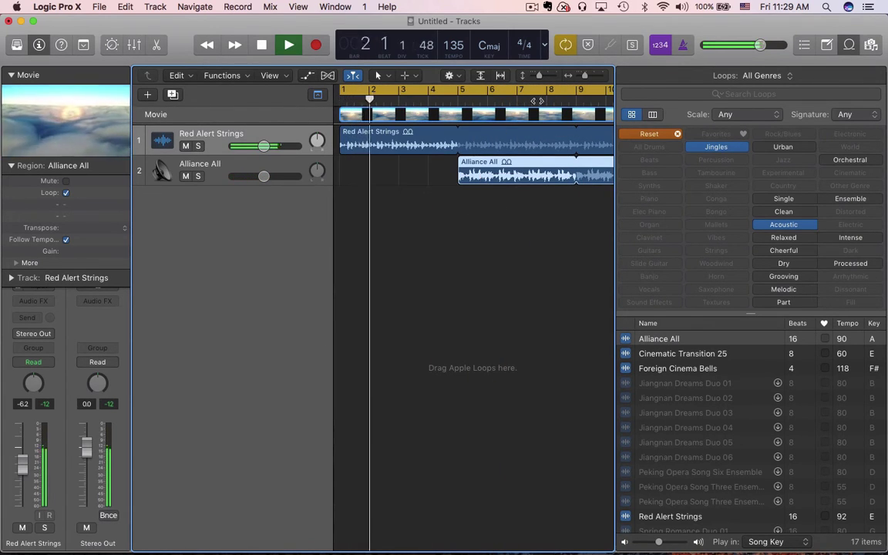
pyautogui.hscroll(3, 488, 183)
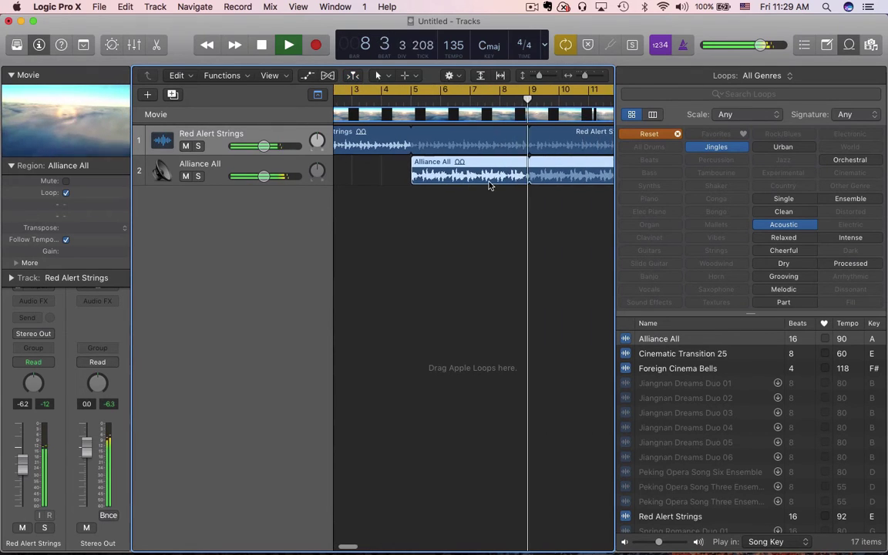
pyautogui.hotkey('ctrl', '.')
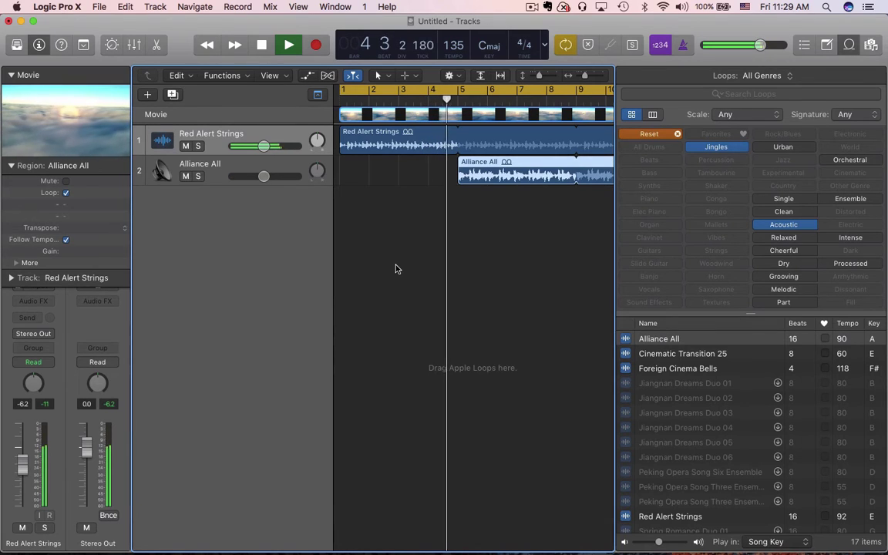
pyautogui.press('space')
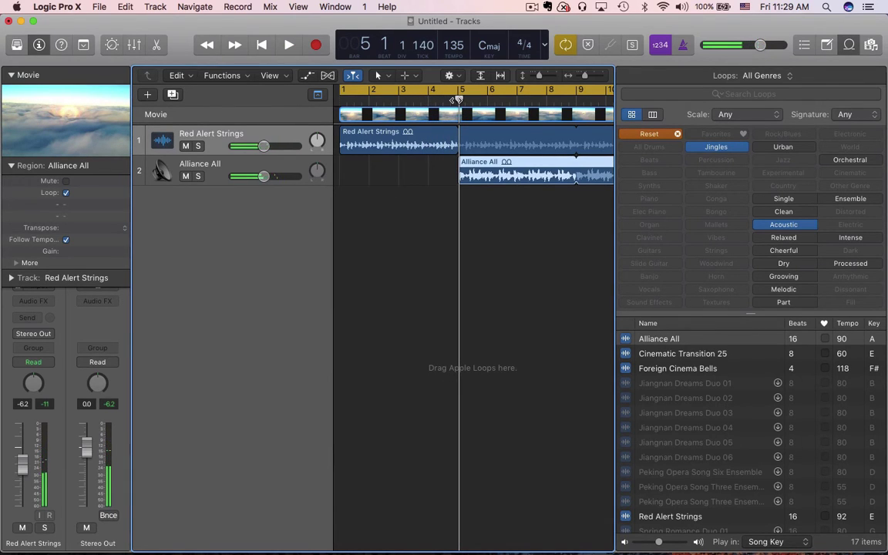
# Add a new Drummer track and delete its second Drummer region
pyautogui.click(152, 8)
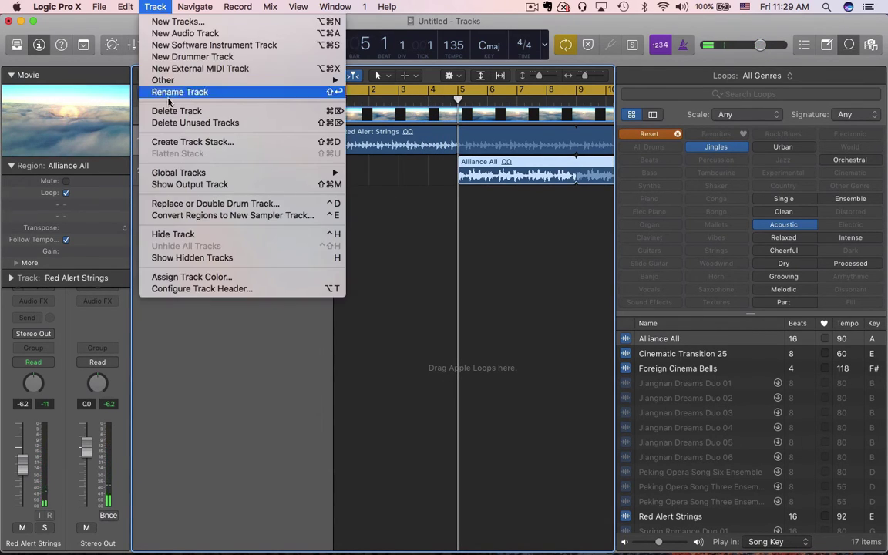
pyautogui.click(189, 58)
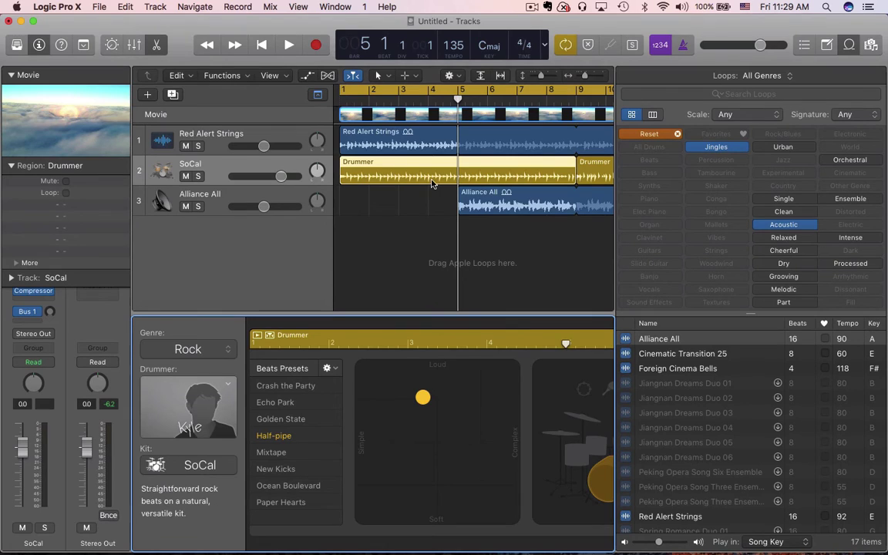
pyautogui.hscroll(5, 535, 232)
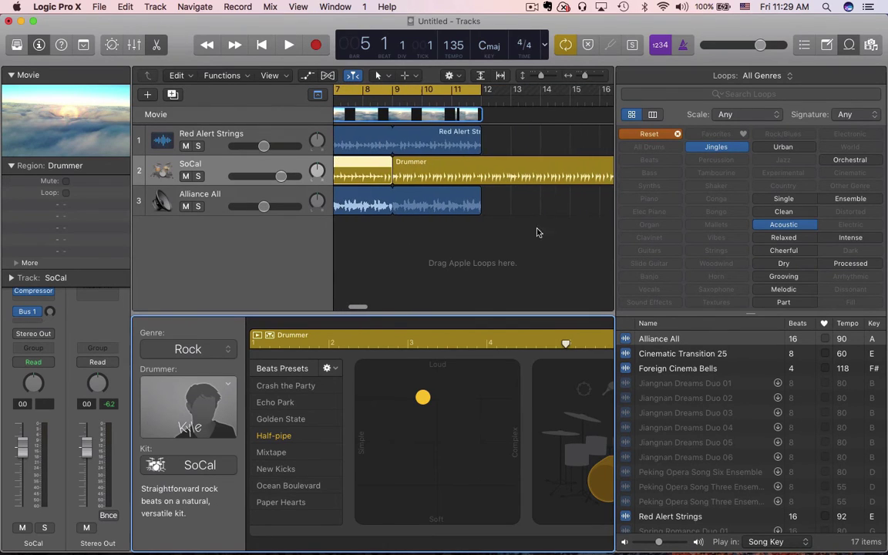
pyautogui.click(485, 172)
pyautogui.press('Delete')
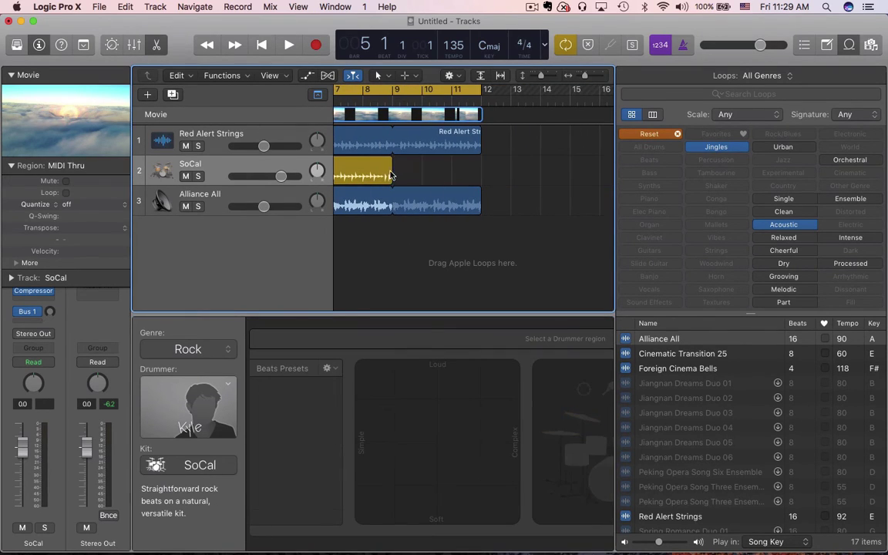
# Lengthen the Drummer region to about bar 12 and play it from the start
pyautogui.moveTo(393, 164); pyautogui.dragTo(475, 205)
pyautogui.hscroll(-5, 475, 205)
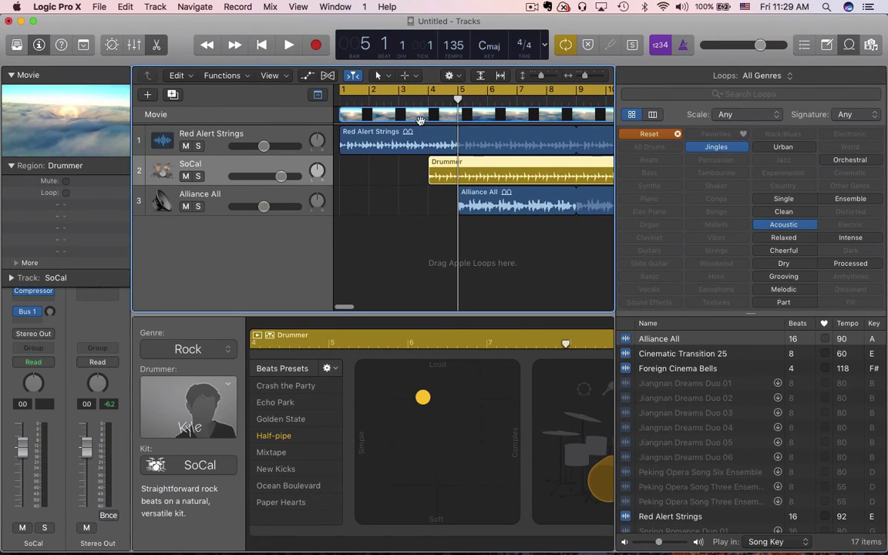
pyautogui.press('Return')
pyautogui.press('space')
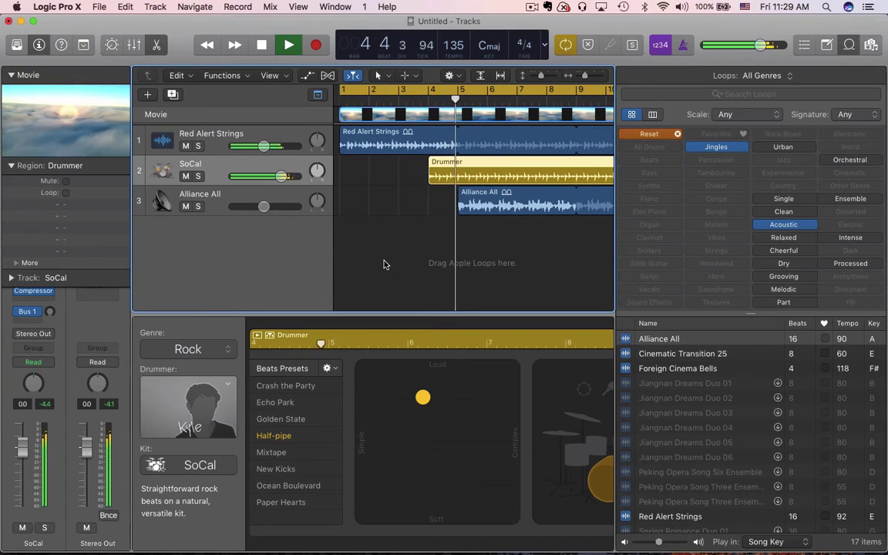
pyautogui.press('space')
# Move the Drummer region to bar 5 and trim its end to match the loops
pyautogui.moveTo(460, 169); pyautogui.dragTo(489, 169)
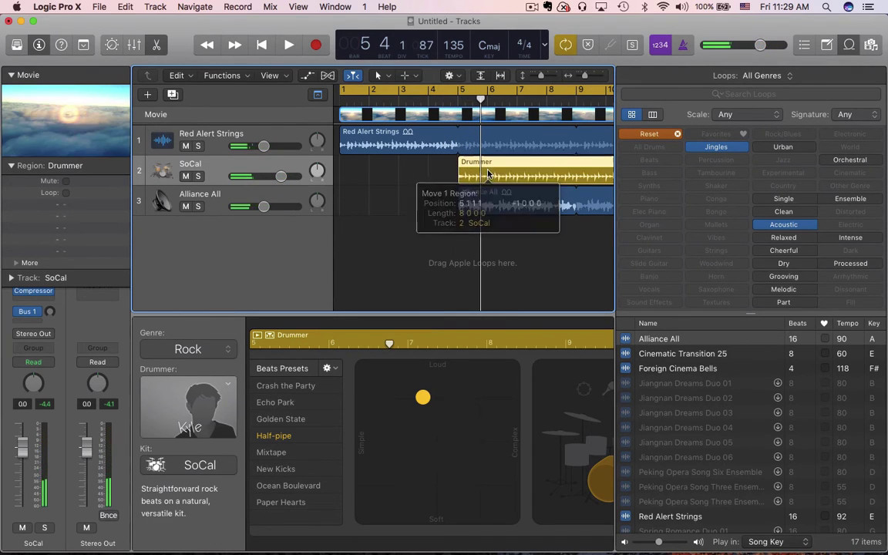
pyautogui.hscroll(5, 443, 205)
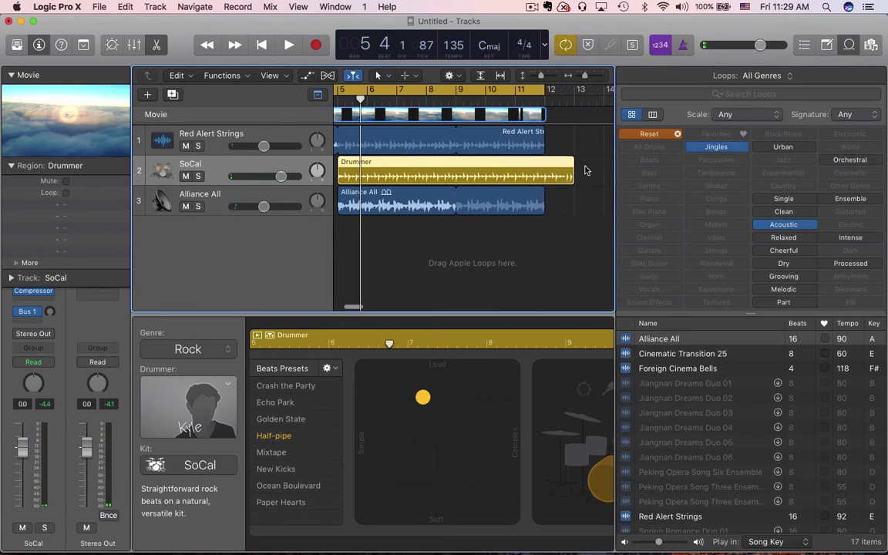
pyautogui.moveTo(578, 161); pyautogui.dragTo(491, 171)
pyautogui.hscroll(-4, 432, 154)
pyautogui.press('Return')
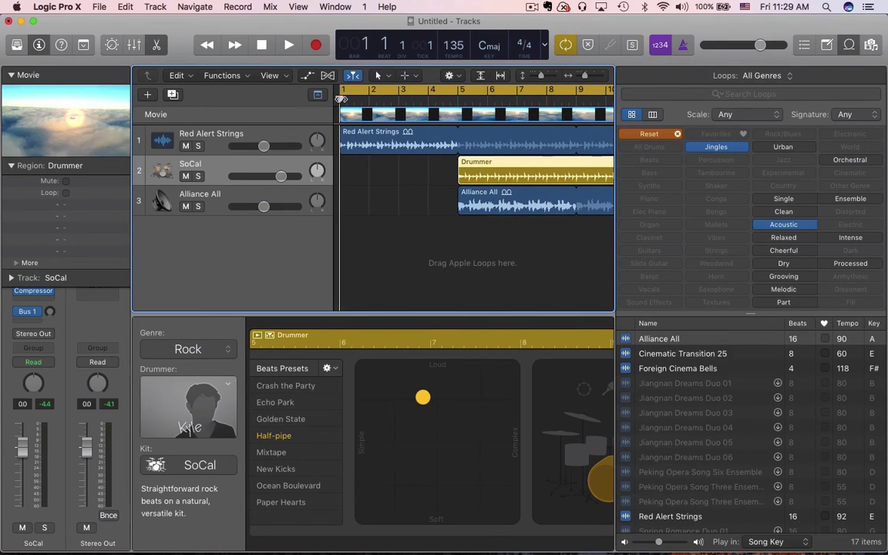
# Play the arrangement and switch the drummer's beat preset from Half-pipe to New Kicks
pyautogui.click(287, 45)
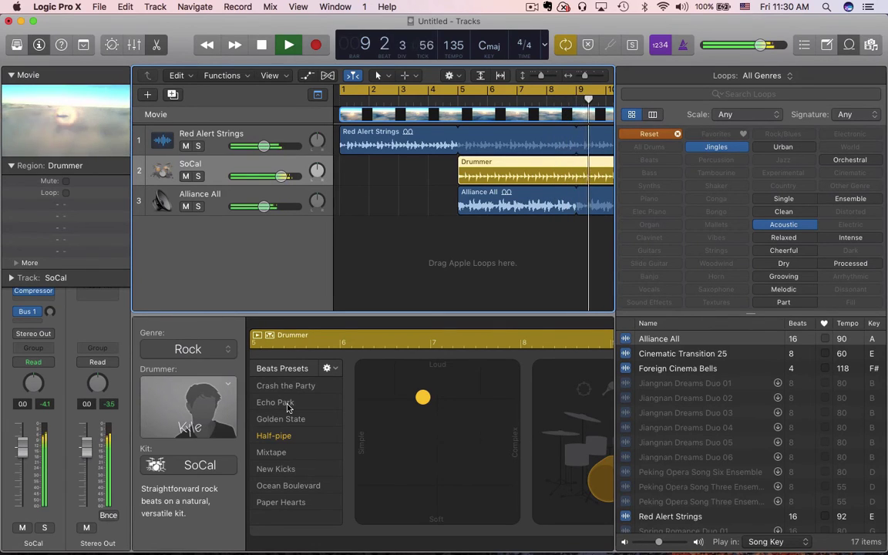
pyautogui.click(280, 472)
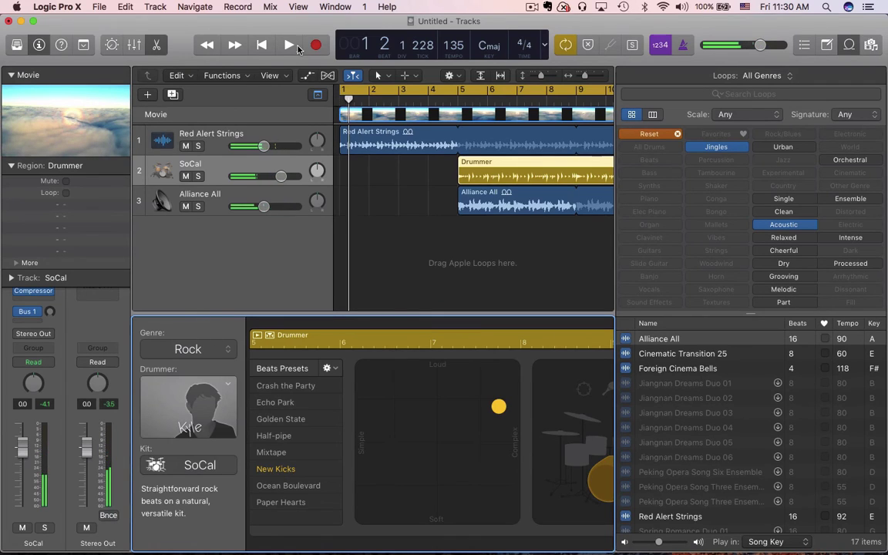
# Return the playhead to the project start and begin exporting the song audio to the movie
pyautogui.click(261, 46)
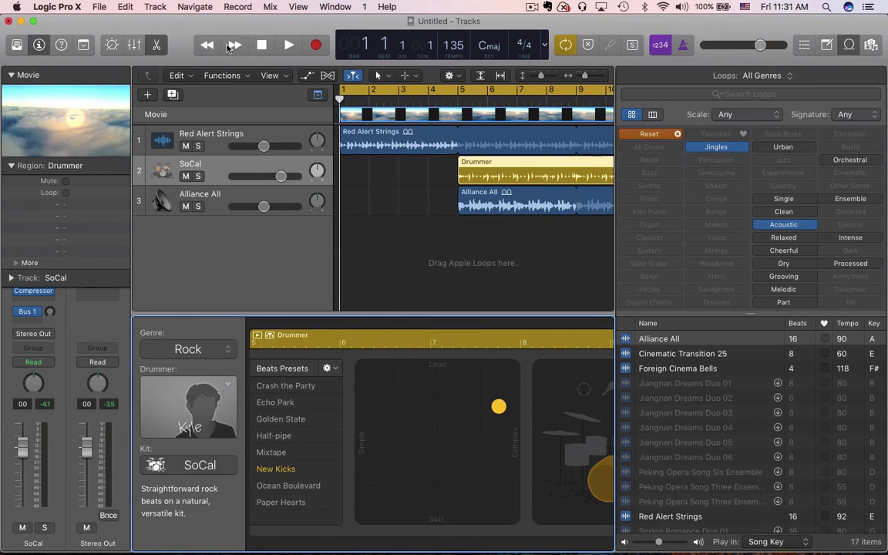
pyautogui.click(103, 9)
pyautogui.moveTo(146, 243)
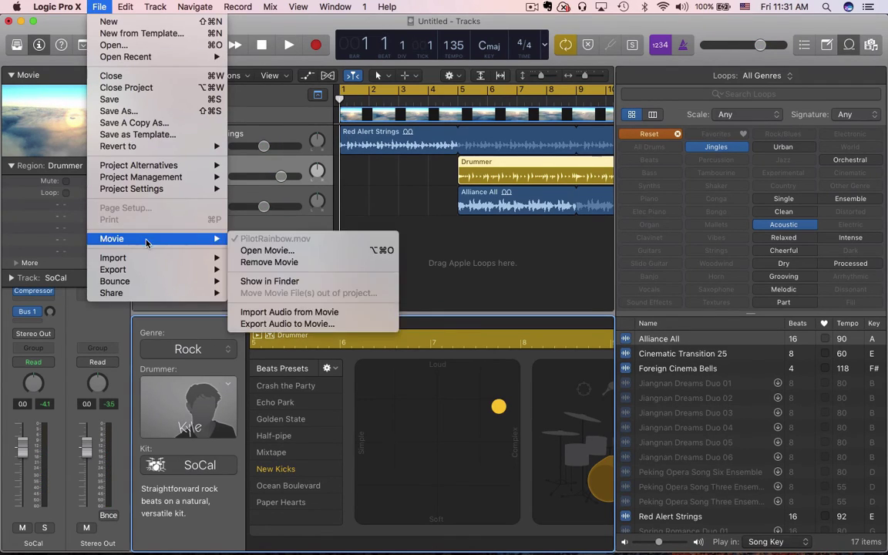
pyautogui.click(289, 324)
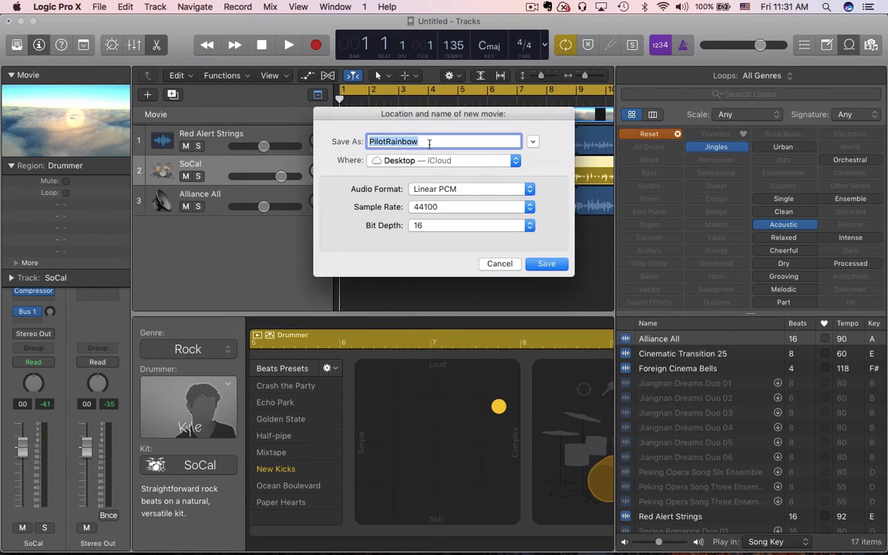
# Save over PilotRainbow.mov on the Desktop with the movie's sound track enabled
pyautogui.click(546, 265)
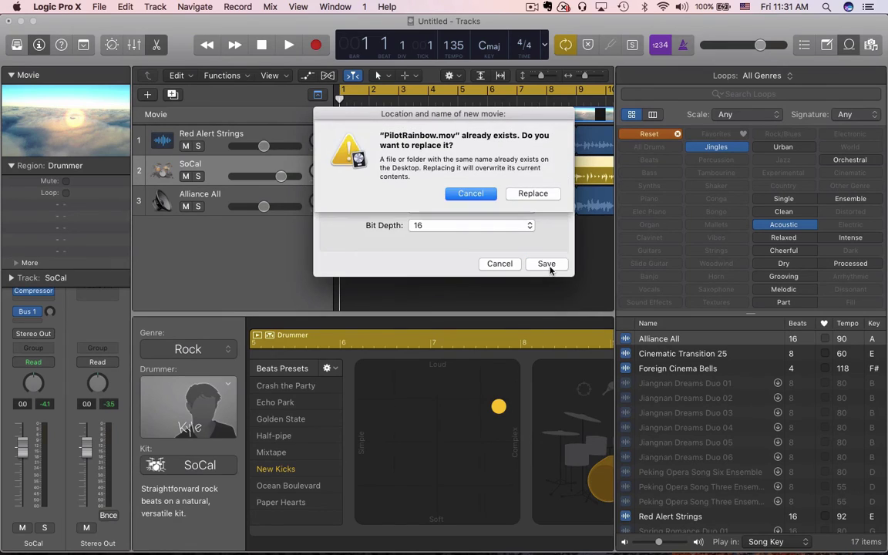
pyautogui.click(534, 194)
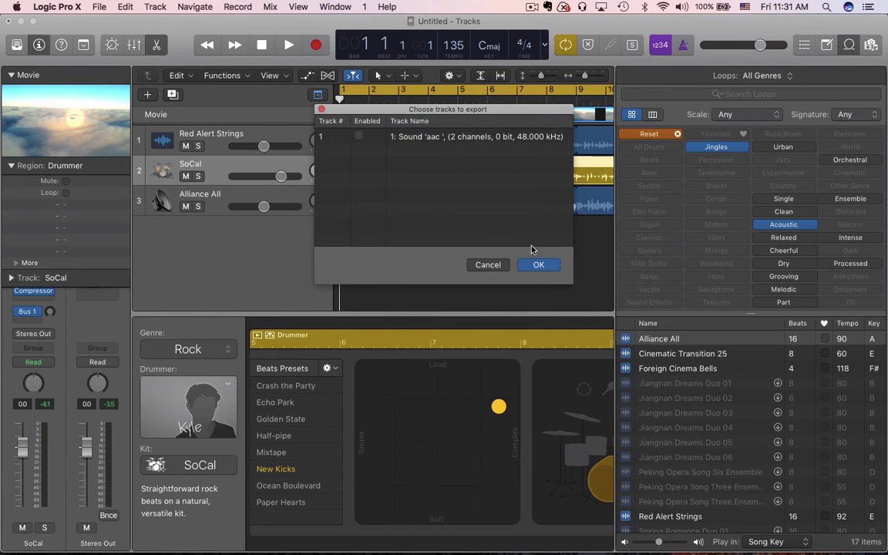
pyautogui.click(359, 137)
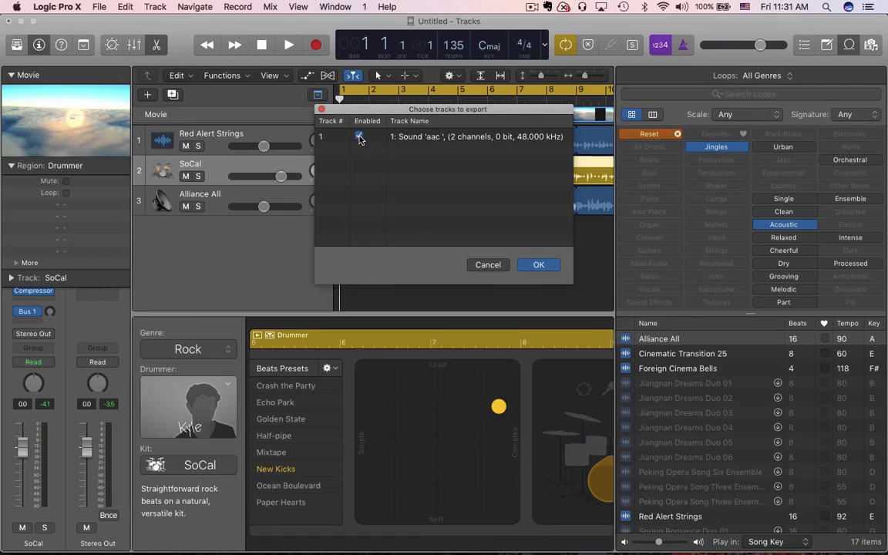
pyautogui.click(540, 265)
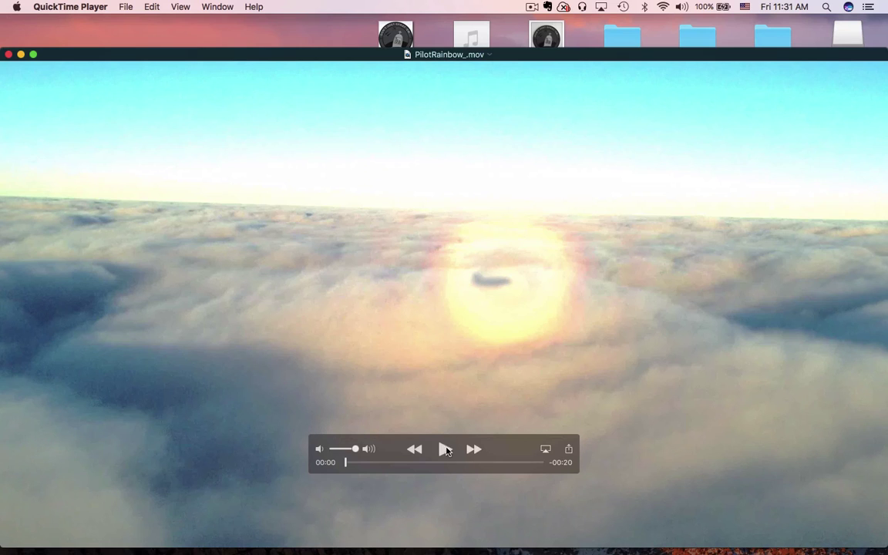
# Play PilotRainbow_.mov in QuickTime Player, moving the player window higher while it plays
pyautogui.click(446, 450)
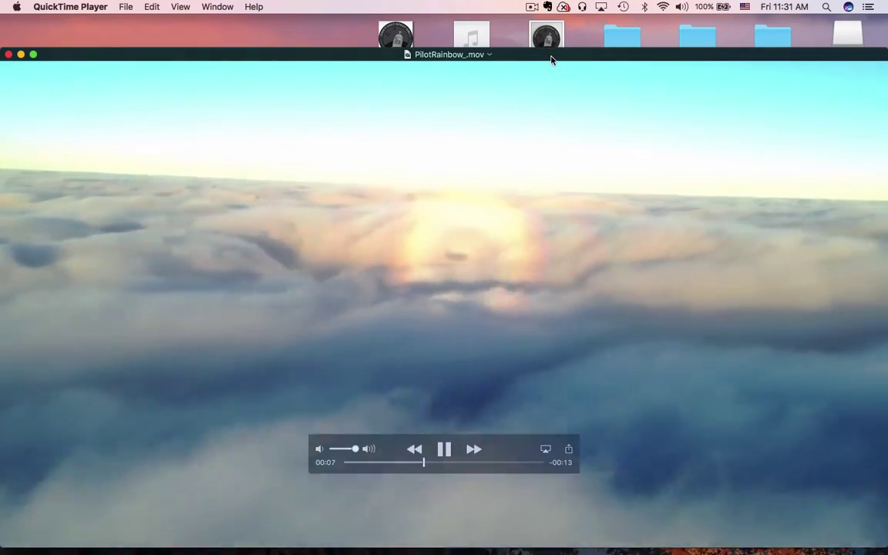
pyautogui.moveTo(551, 59); pyautogui.dragTo(553, 34)
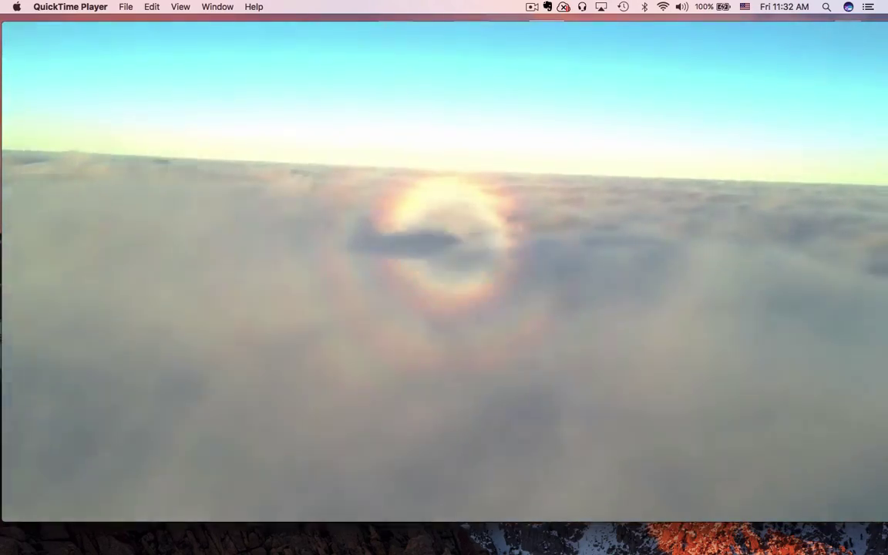
pyautogui.moveTo(638, 245)
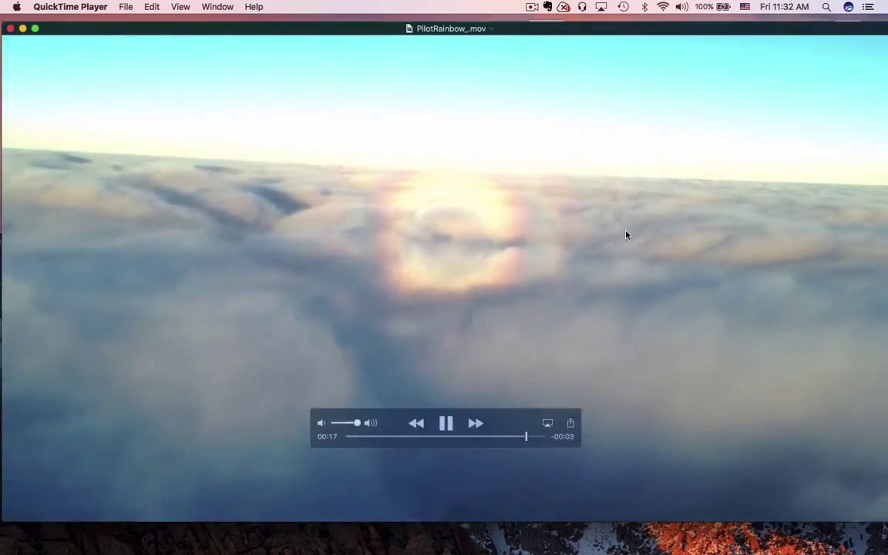